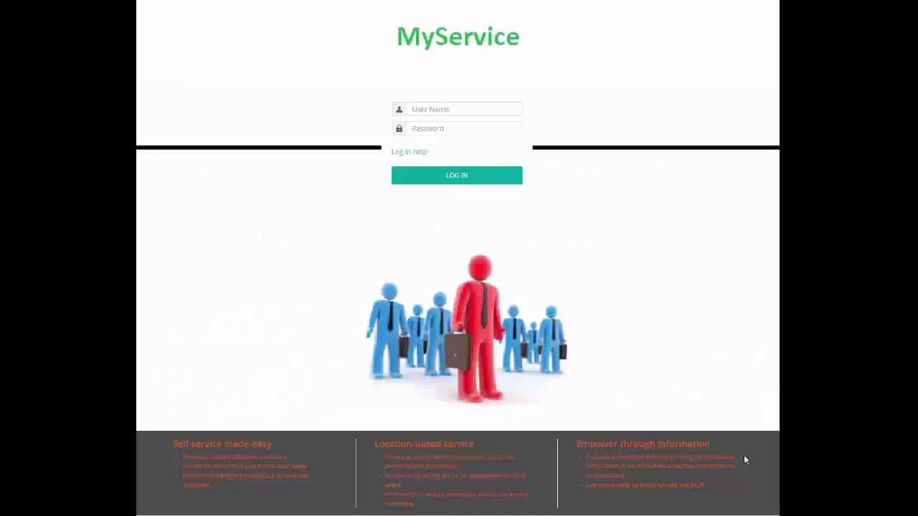
# Log in to MyService with the user's username and password to reach the MyIT Catalog.
pyautogui.click(442, 110)
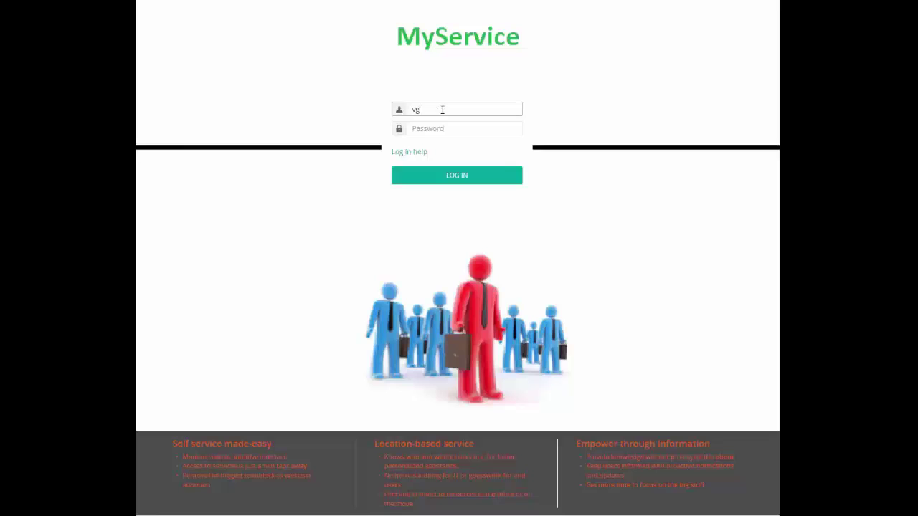
pyautogui.press('Tab')
pyautogui.write('p')
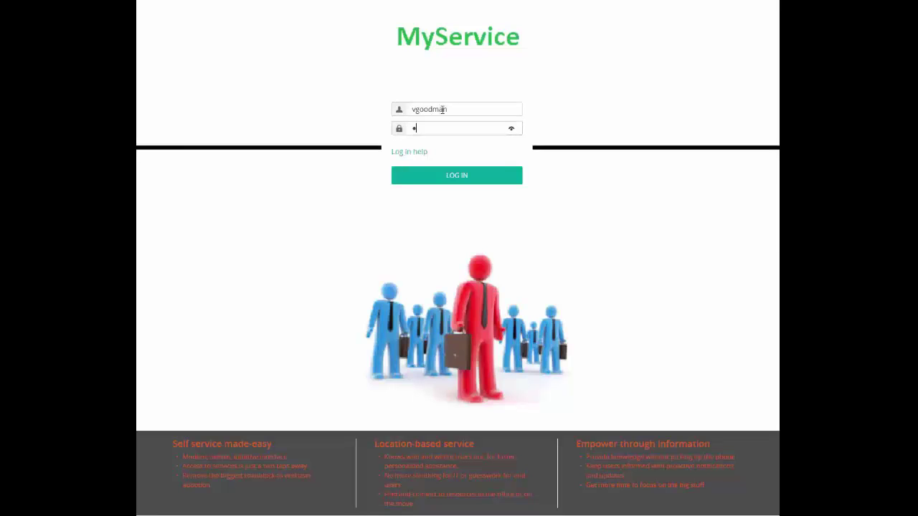
pyautogui.press('Return')
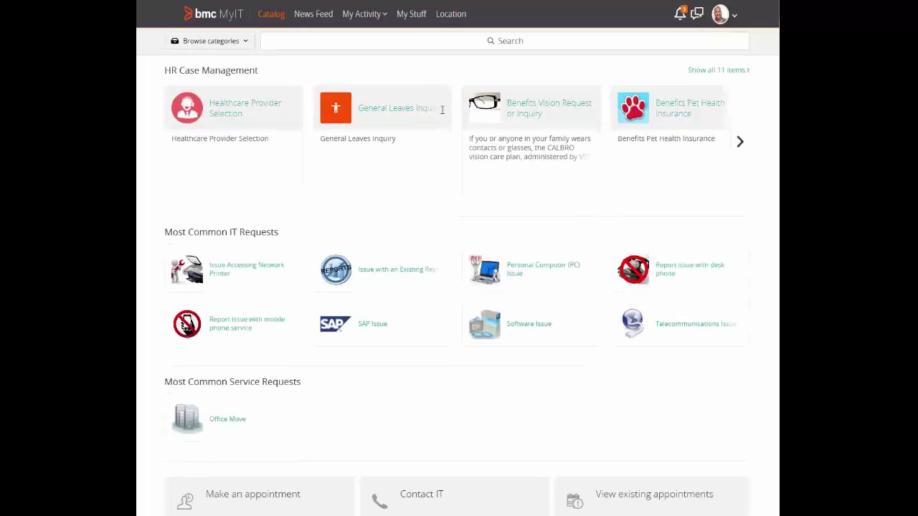
# Search the catalog for 'maternity' and open Maternity Leave Information's Company Policy for Leaves Maternity document.
pyautogui.click(740, 143)
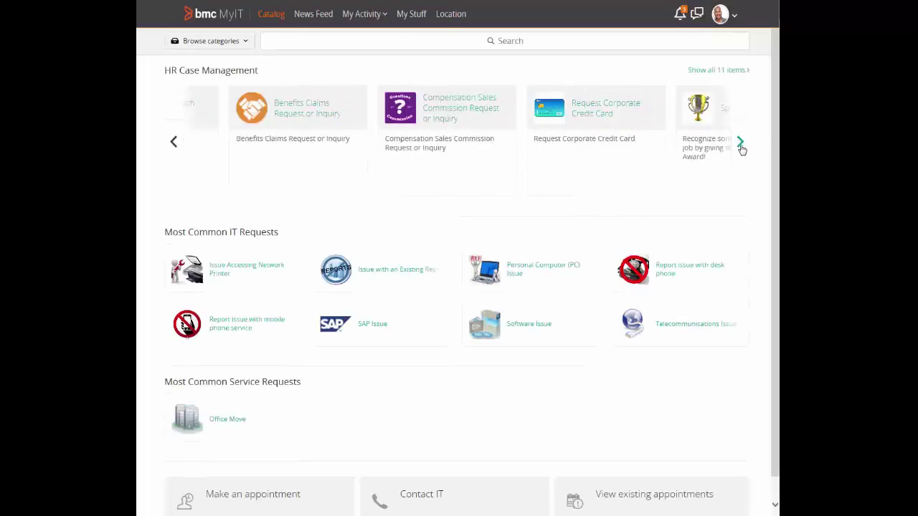
pyautogui.click(739, 144)
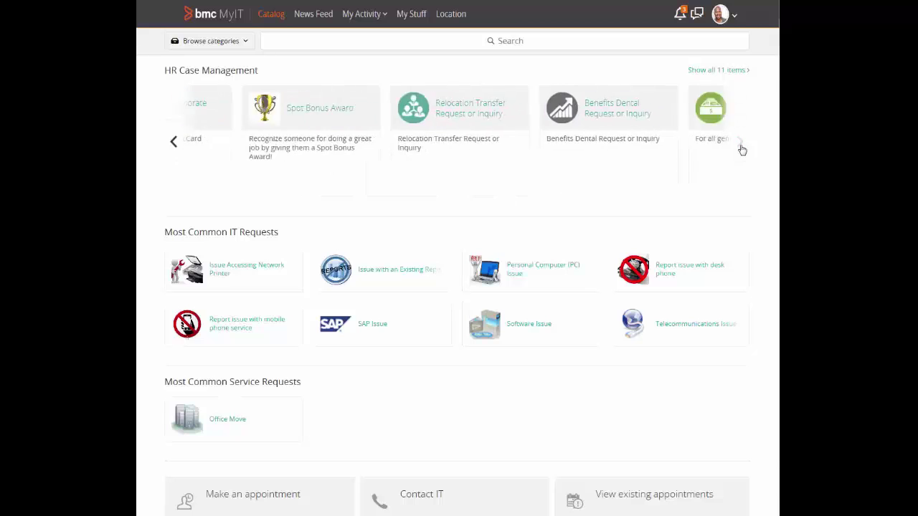
pyautogui.click(388, 41)
pyautogui.write('materni')
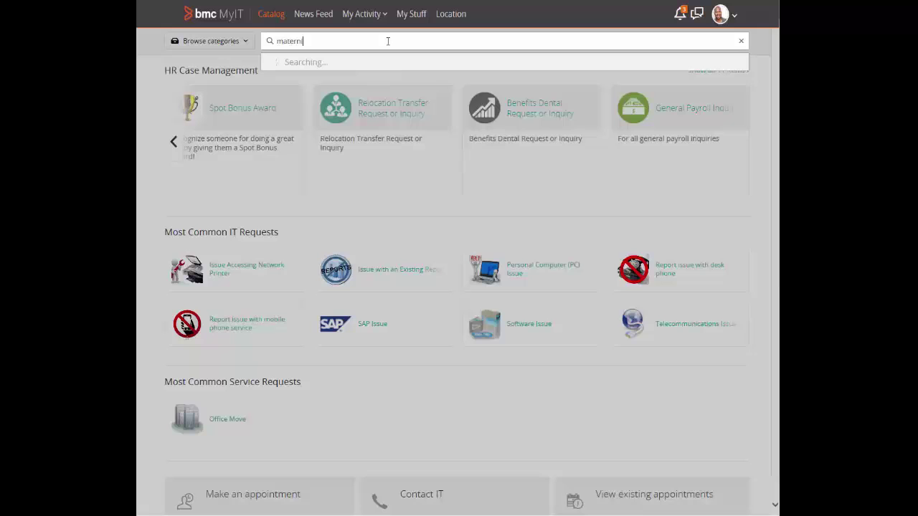
pyautogui.write('ty')
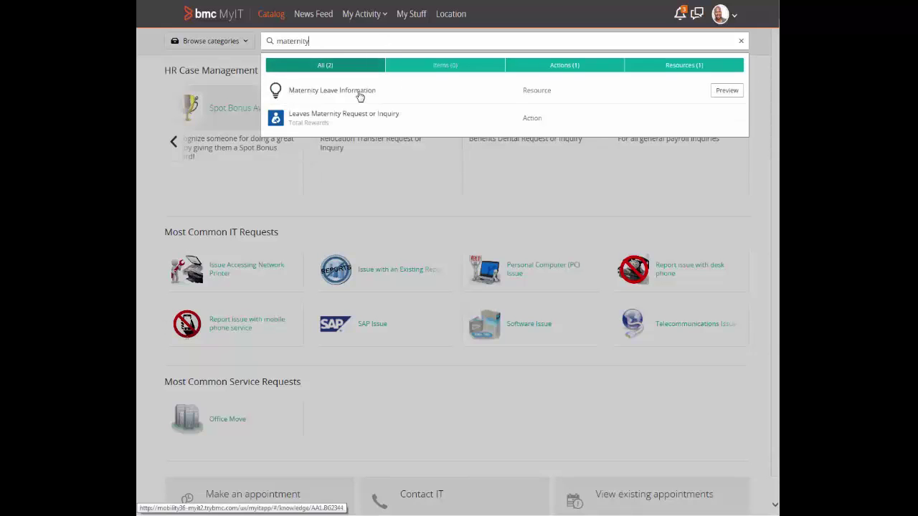
pyautogui.click(359, 95)
pyautogui.click(338, 197)
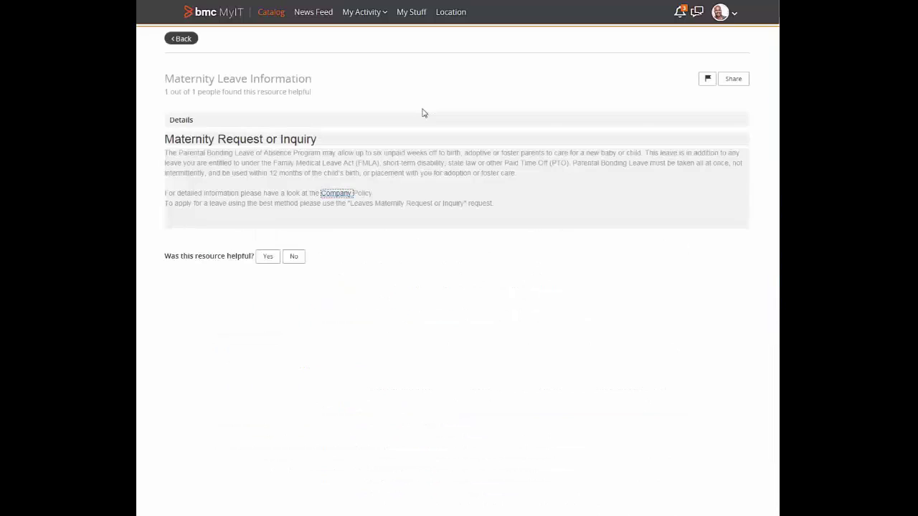
# Rate Maternity Leave Information as helpful and return to the 'maternity' search results.
pyautogui.click(268, 257)
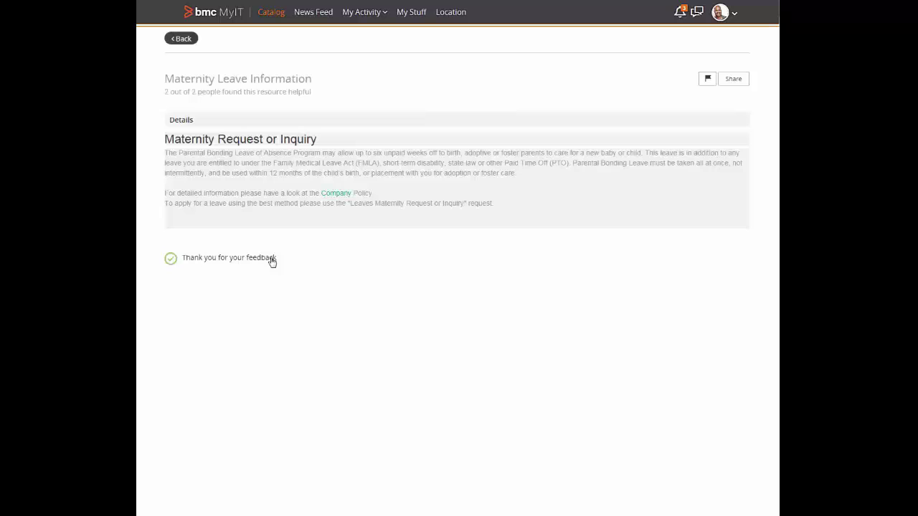
pyautogui.click(179, 40)
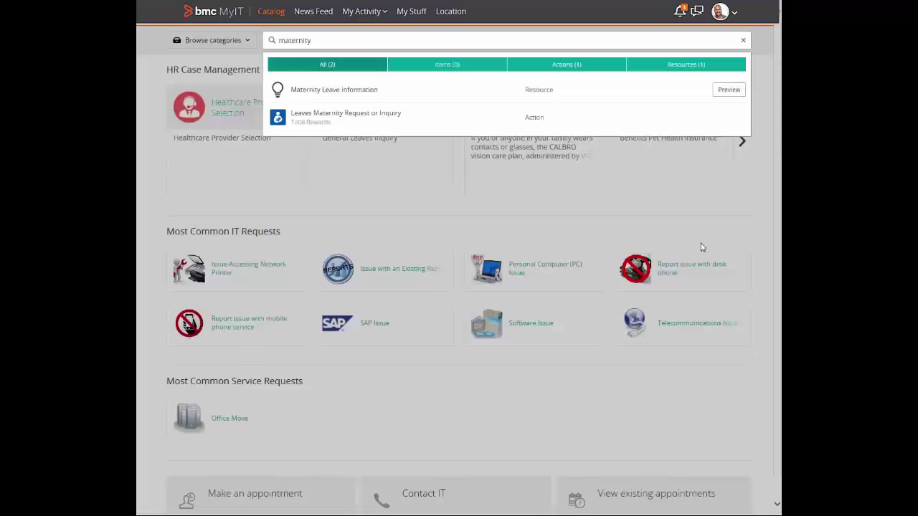
# Open the Leaves Maternity Request or Inquiry form and enter details 'We are expecting a baby shortly'.
pyautogui.click(370, 117)
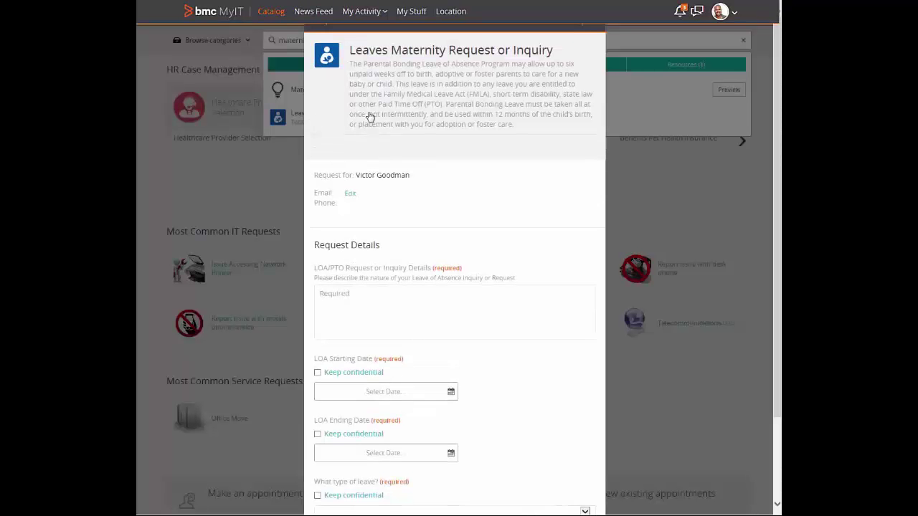
pyautogui.click(399, 293)
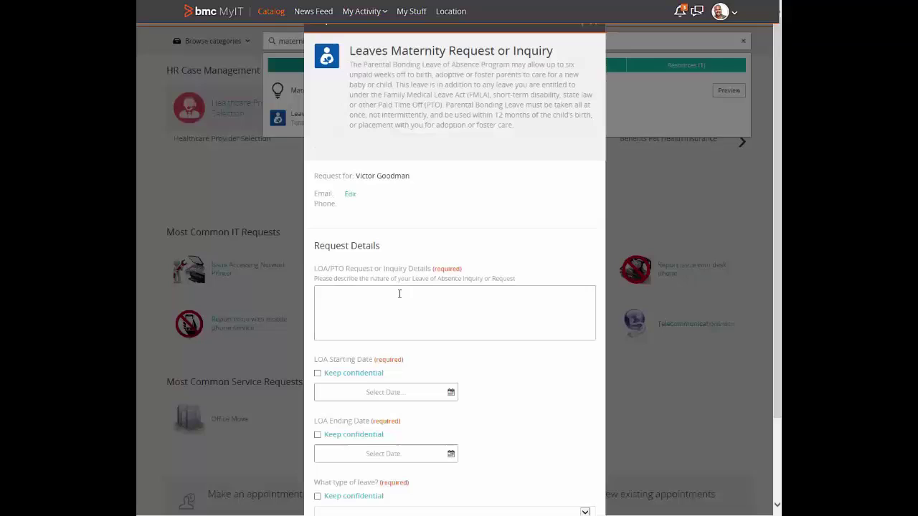
pyautogui.write('We are expecting a baby shortly')
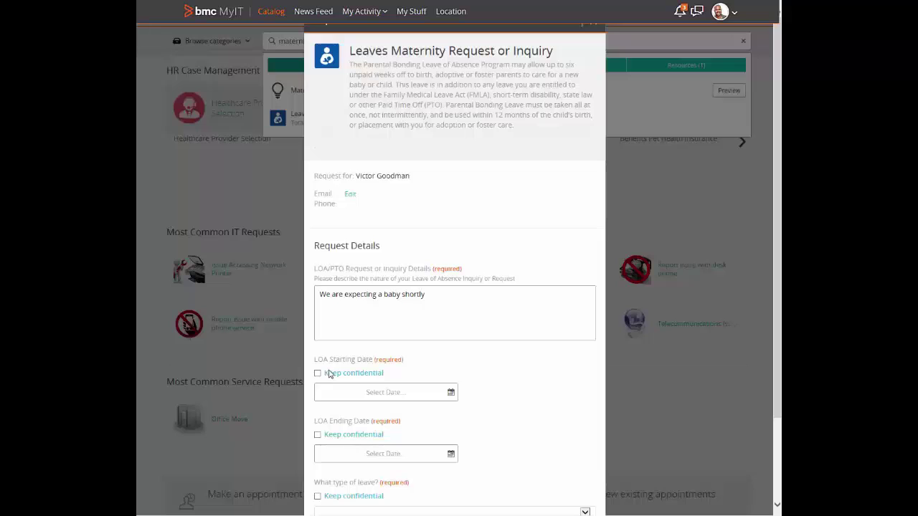
pyautogui.click(451, 393)
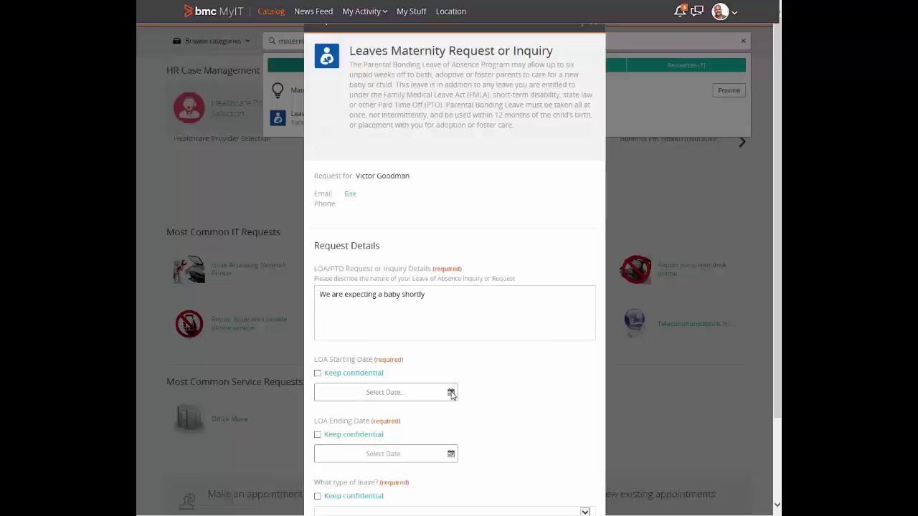
# Set the leave to start Oct 1, 2016 and end Oct 31, 2016.
pyautogui.click(451, 393)
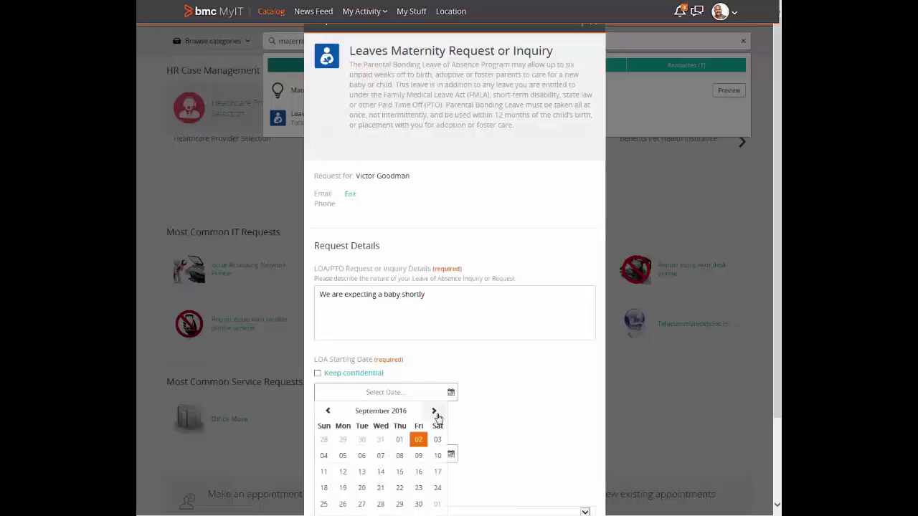
pyautogui.click(434, 413)
pyautogui.click(435, 440)
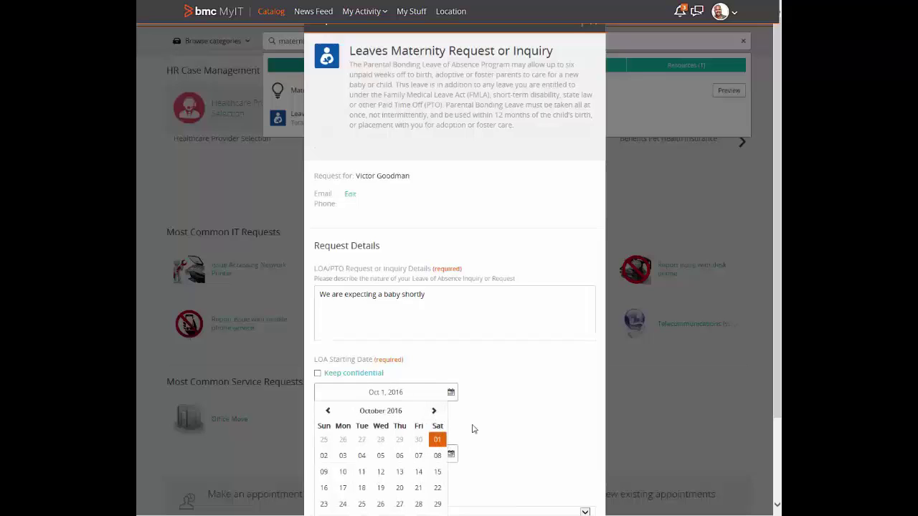
pyautogui.click(416, 460)
pyautogui.scroll(-2, 420, 459)
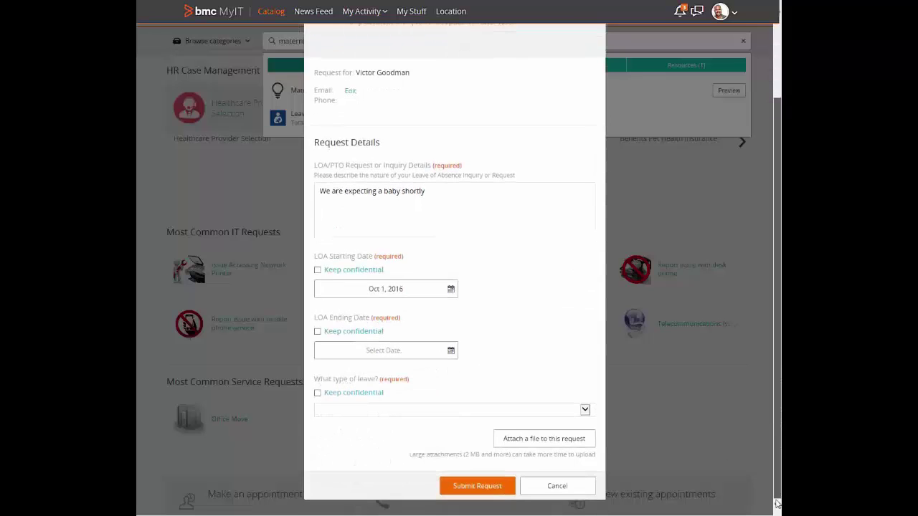
pyautogui.click(427, 353)
pyautogui.click(434, 369)
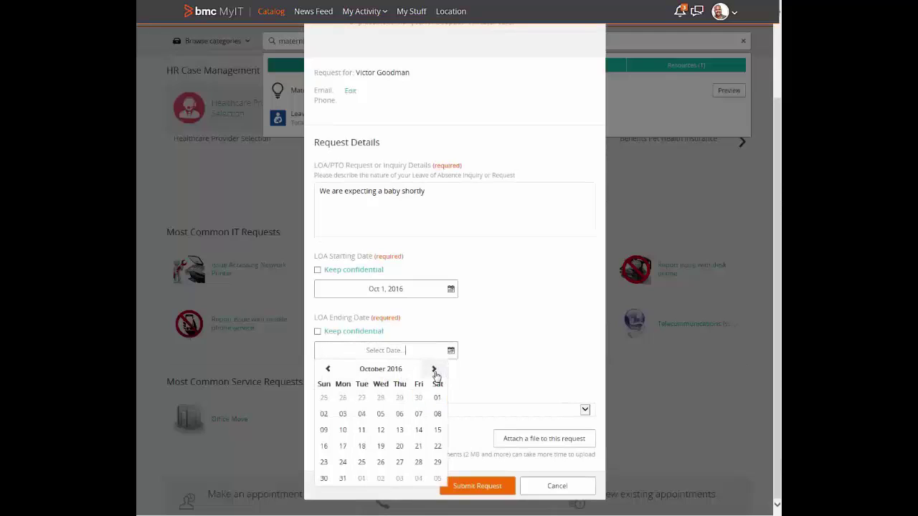
pyautogui.click(434, 369)
pyautogui.click(343, 397)
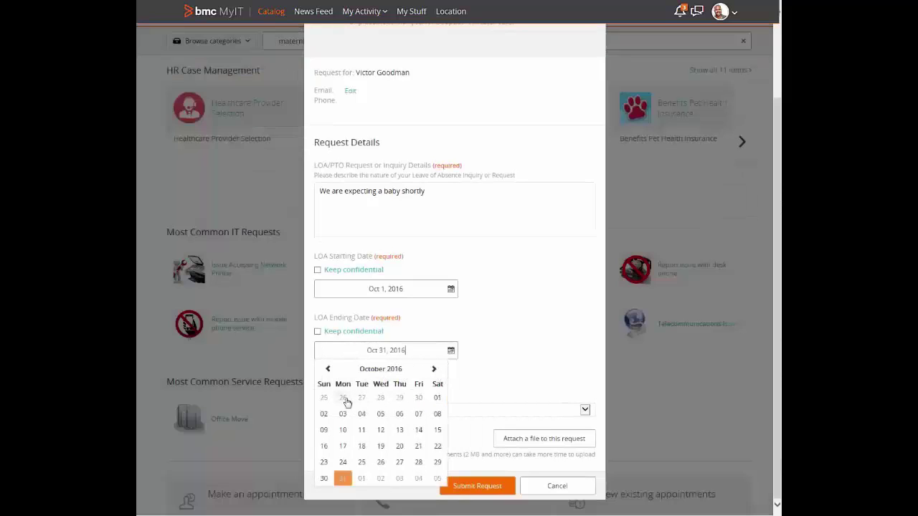
pyautogui.click(471, 365)
# Keep the request confidential, choose Birth as the leave type, and attach Pregnant.jpg.
pyautogui.click(318, 392)
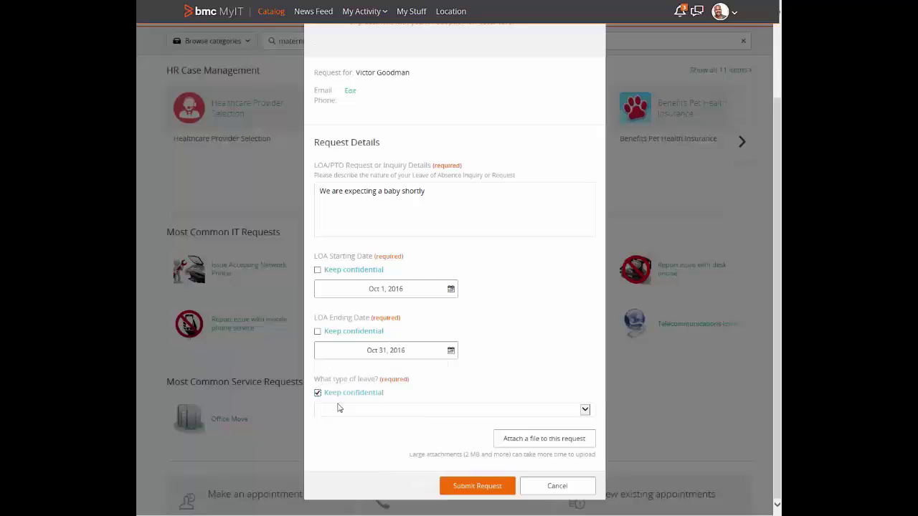
pyautogui.click(347, 410)
pyautogui.click(348, 420)
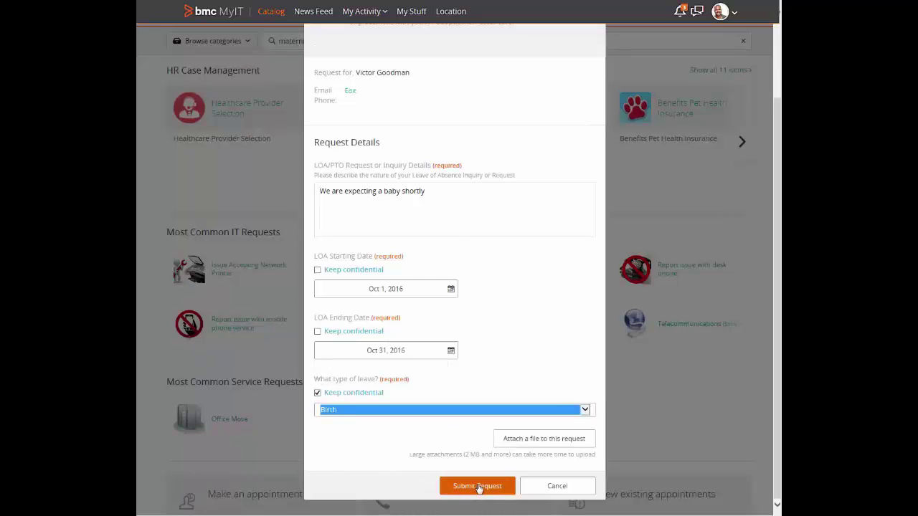
pyautogui.click(524, 441)
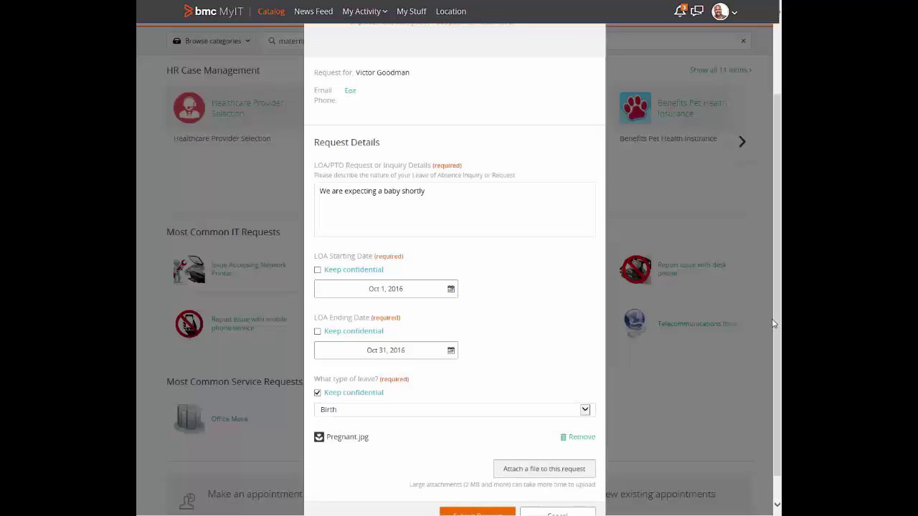
pyautogui.scroll(-2, 775, 324)
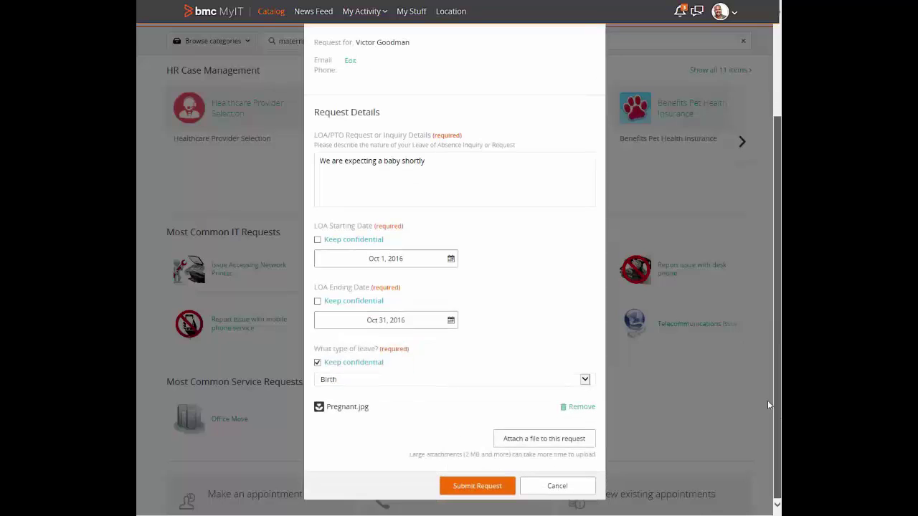
# Submit the leave request, then search HR cases for 'baby' to narrow the list to CASE-0000053.
pyautogui.click(483, 487)
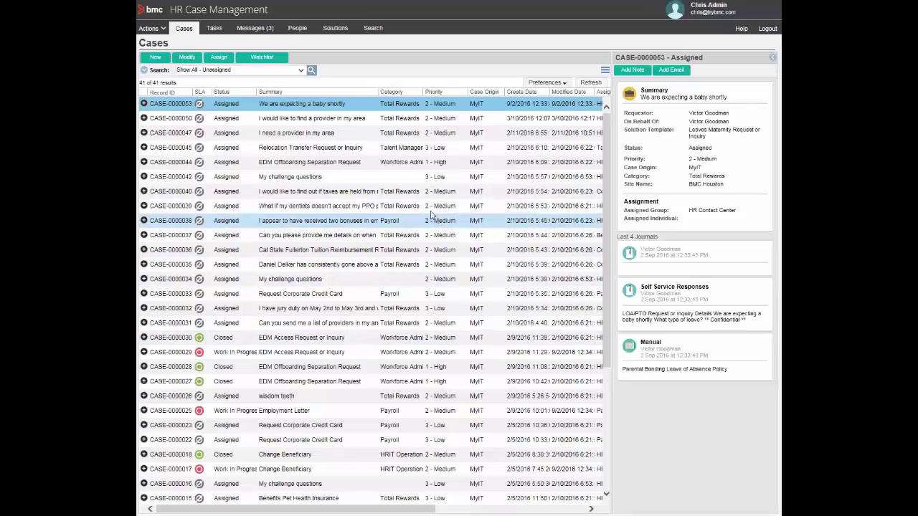
pyautogui.click(246, 70)
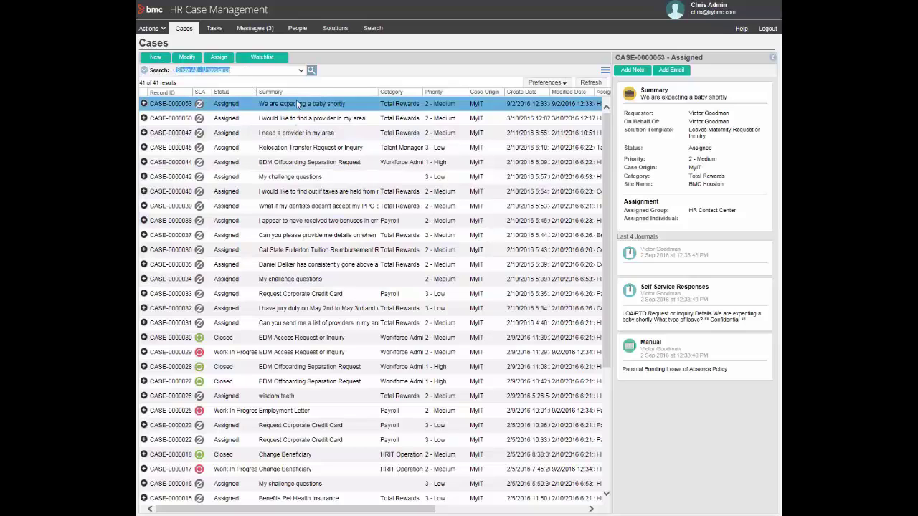
pyautogui.write('baby')
pyautogui.press('Return')
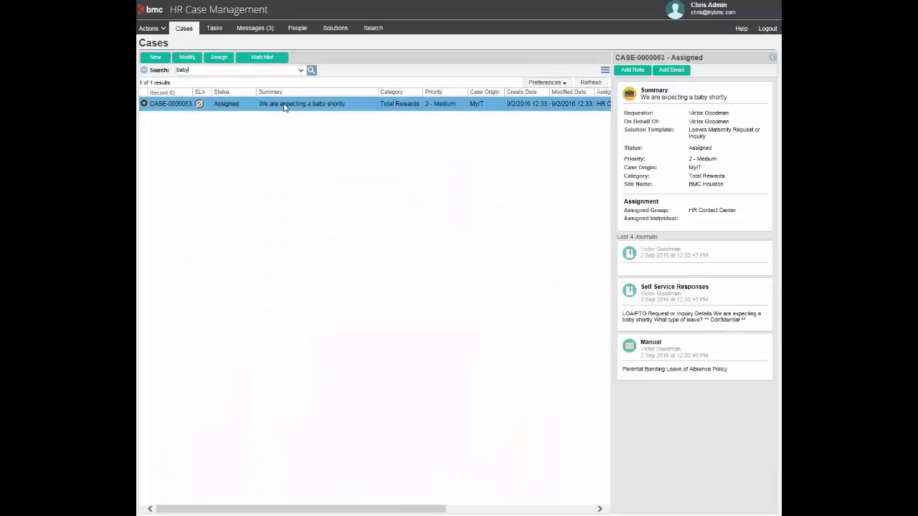
# Open CASE-0000053 and view its Pregnant.jpg photo and Parental Bonding Leave policy PDF.
pyautogui.click(188, 57)
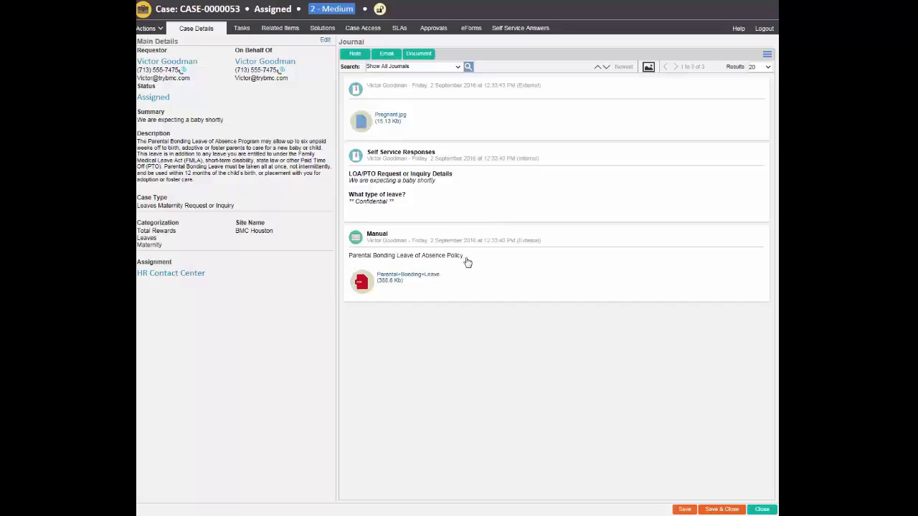
pyautogui.click(394, 117)
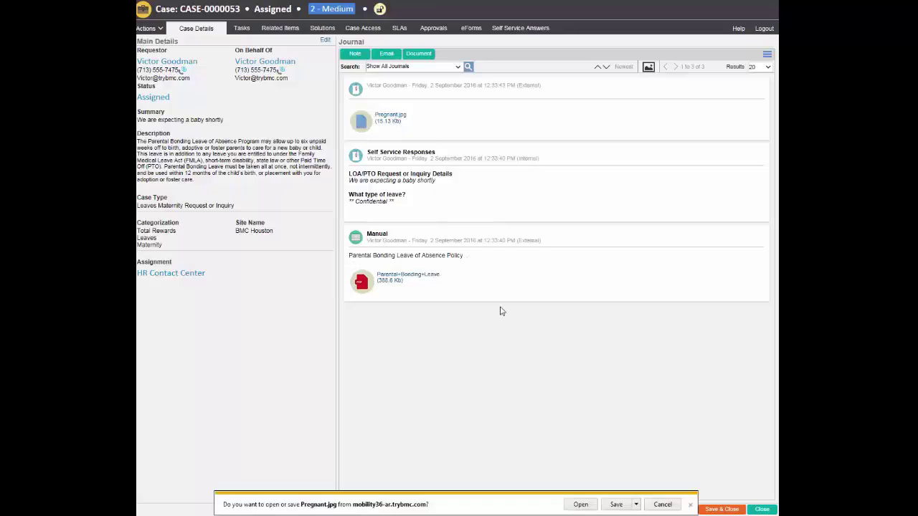
pyautogui.click(581, 504)
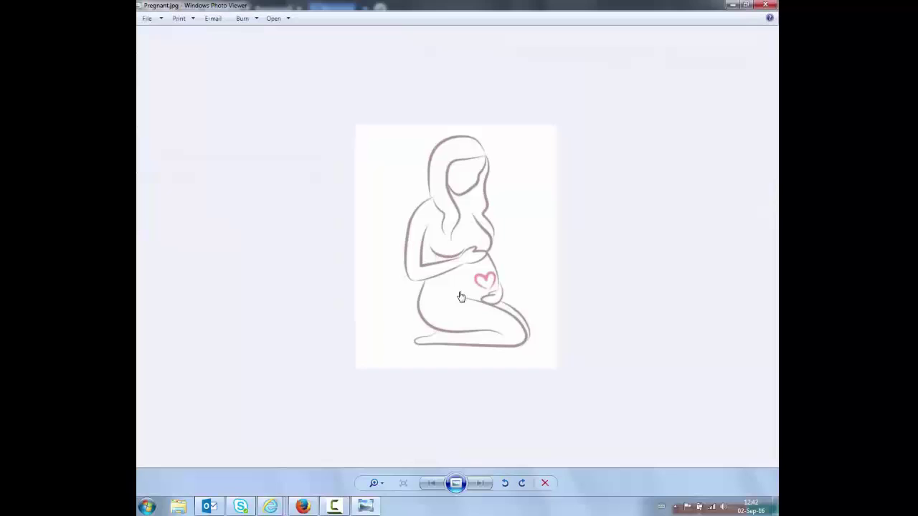
pyautogui.click(765, 5)
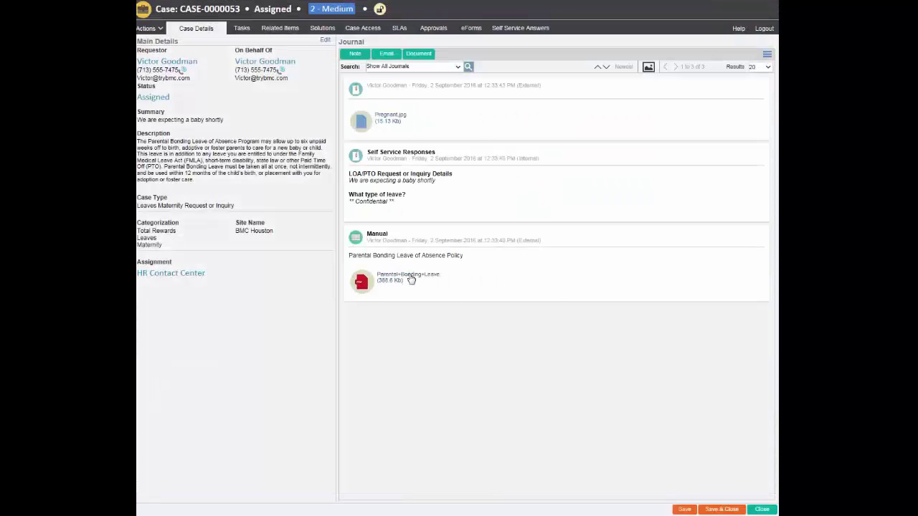
pyautogui.click(410, 277)
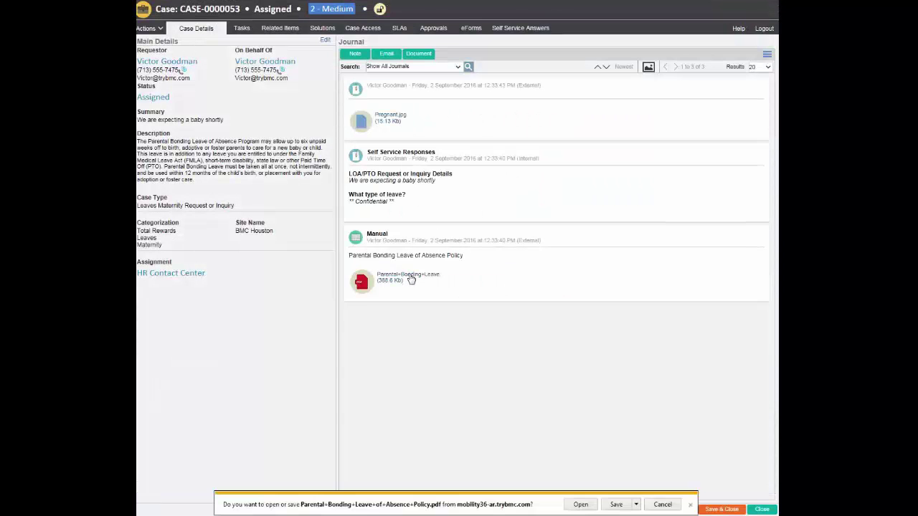
pyautogui.click(579, 504)
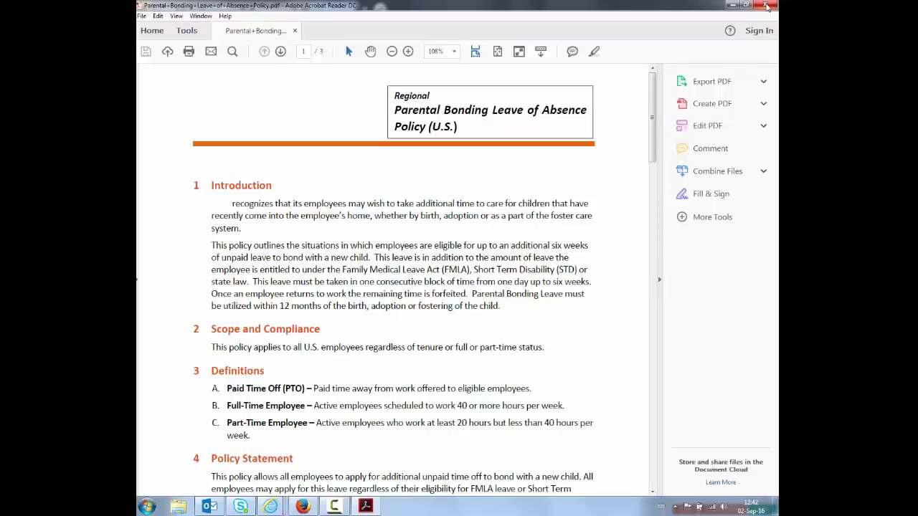
pyautogui.click(766, 5)
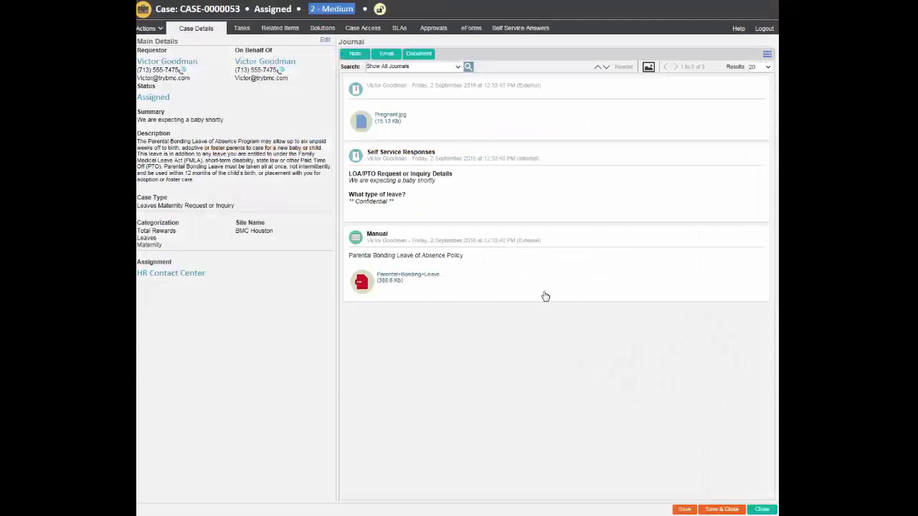
# Edit CASE-0000053 and change its status to Work In Progress.
pyautogui.click(325, 41)
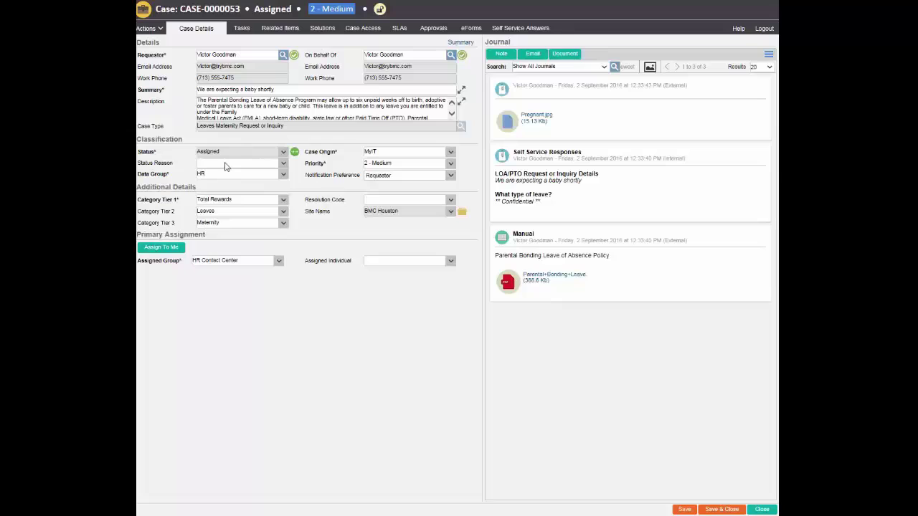
pyautogui.click(294, 152)
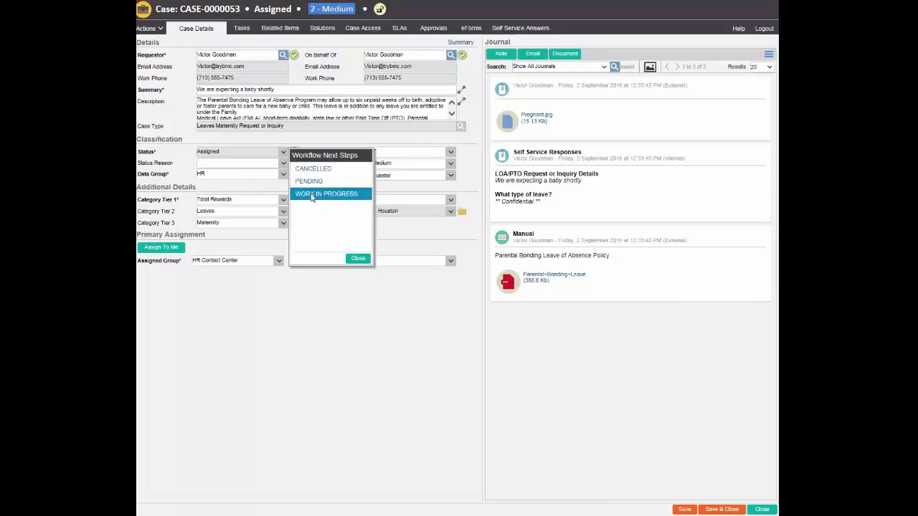
pyautogui.click(356, 259)
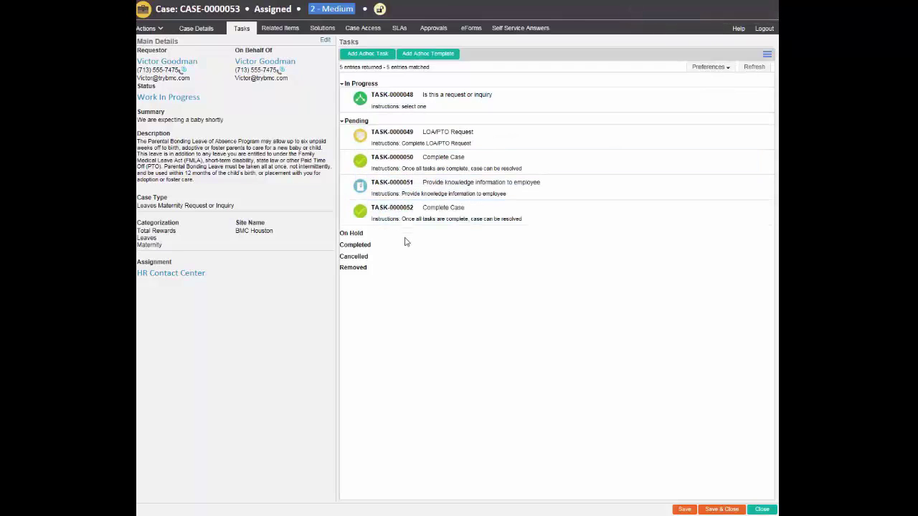
# Answer TASK-0000048 with 'Request' and mark the task complete.
pyautogui.click(391, 219)
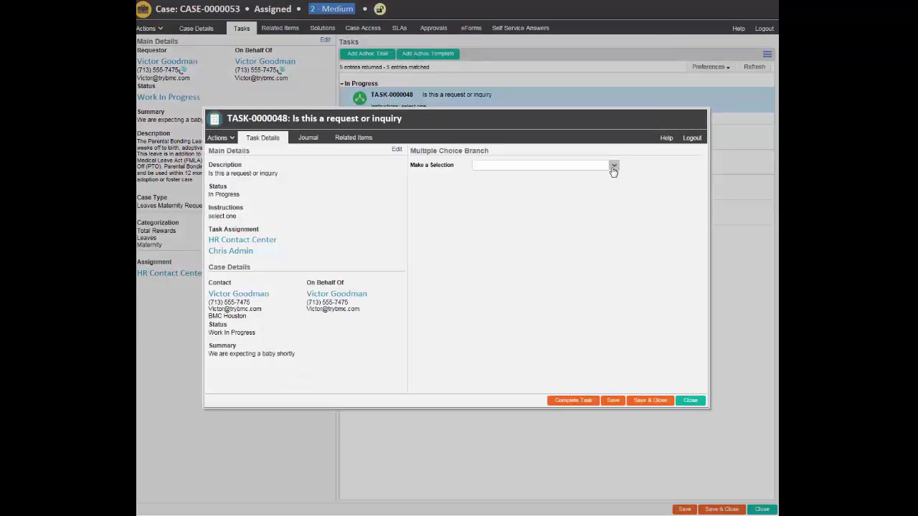
pyautogui.click(613, 169)
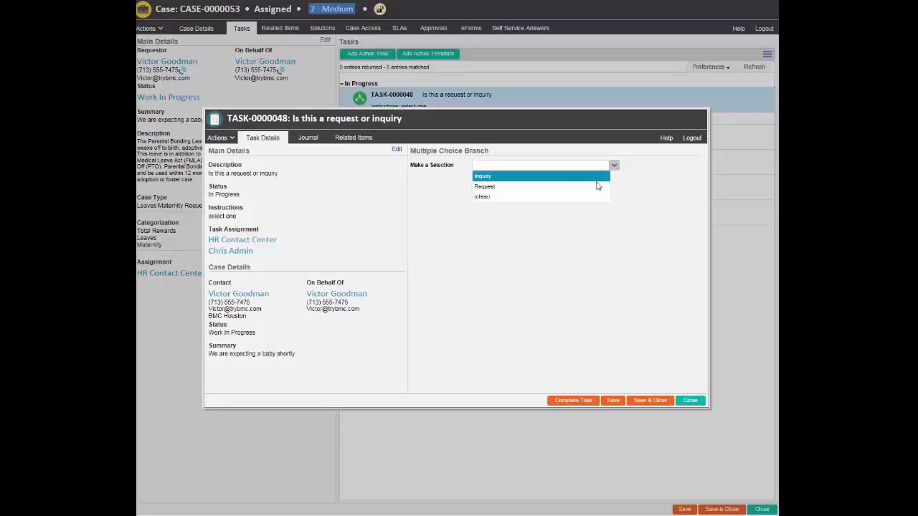
pyautogui.click(598, 187)
pyautogui.click(571, 398)
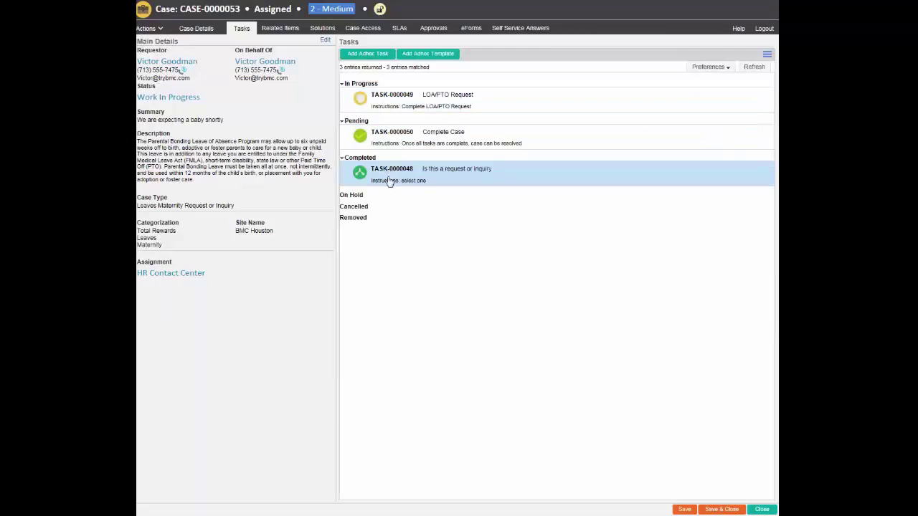
pyautogui.click(324, 41)
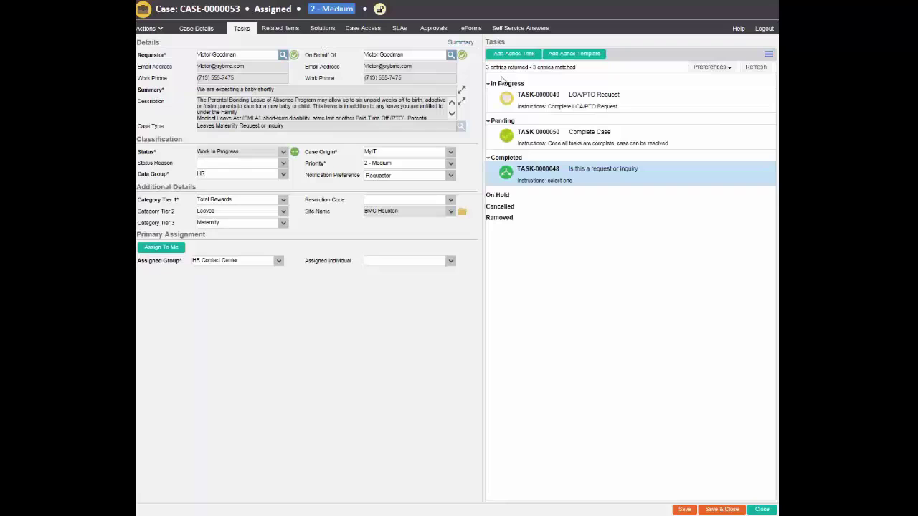
# Add an External journal note asking whether it's a boy or girl, then save the case.
pyautogui.click(196, 28)
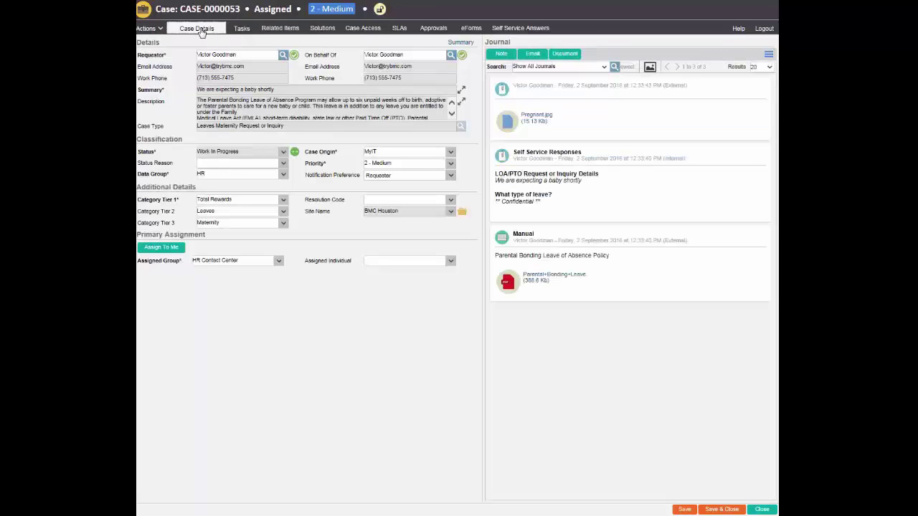
pyautogui.click(501, 53)
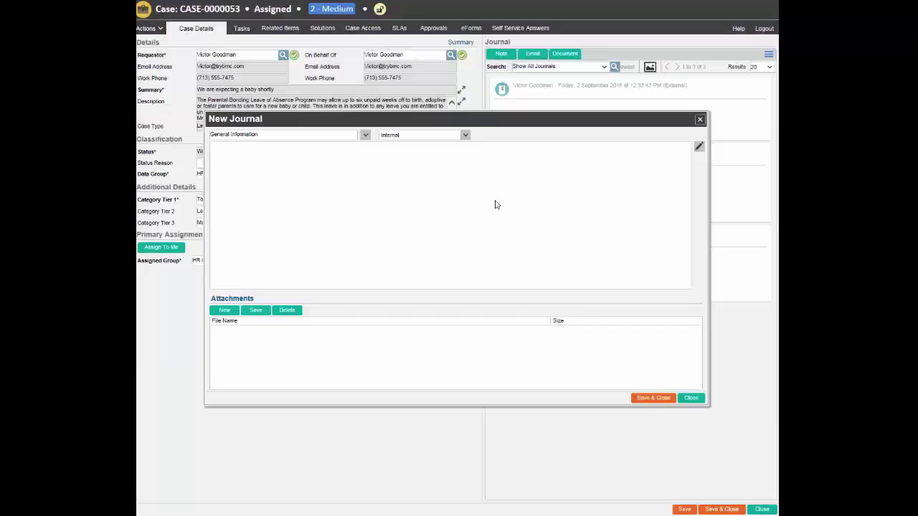
pyautogui.click(412, 137)
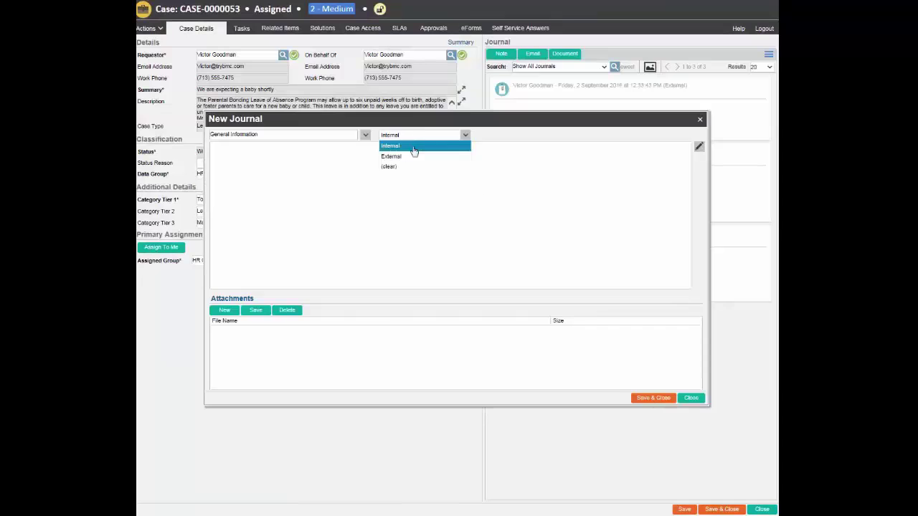
pyautogui.click(407, 156)
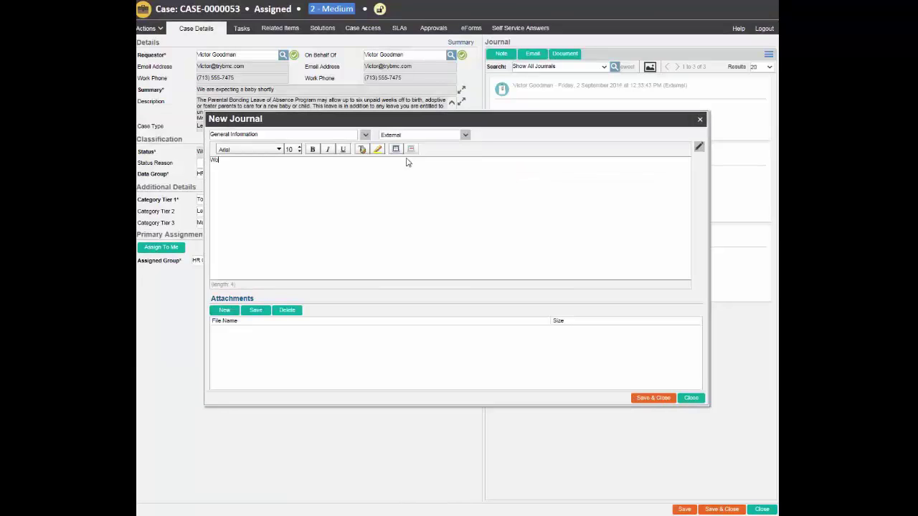
pyautogui.write('it will be a boy or girl?')
pyautogui.press('Return')
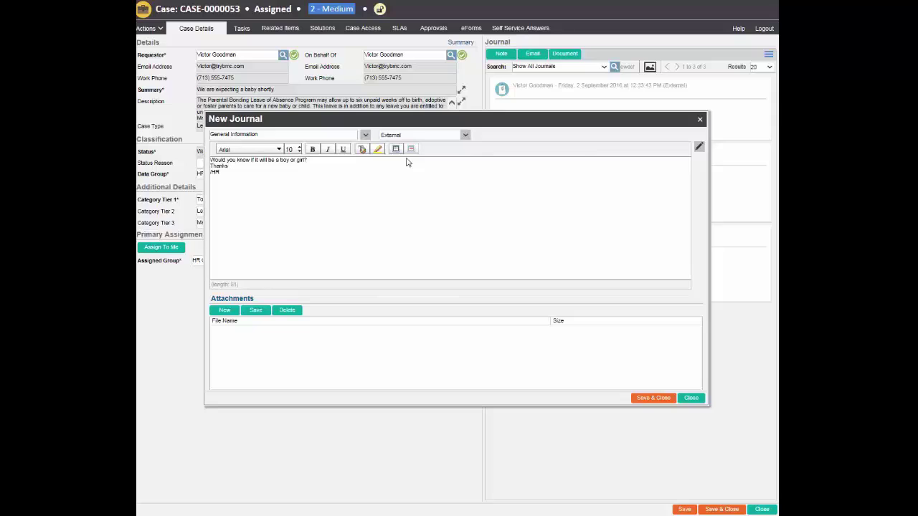
pyautogui.click(648, 399)
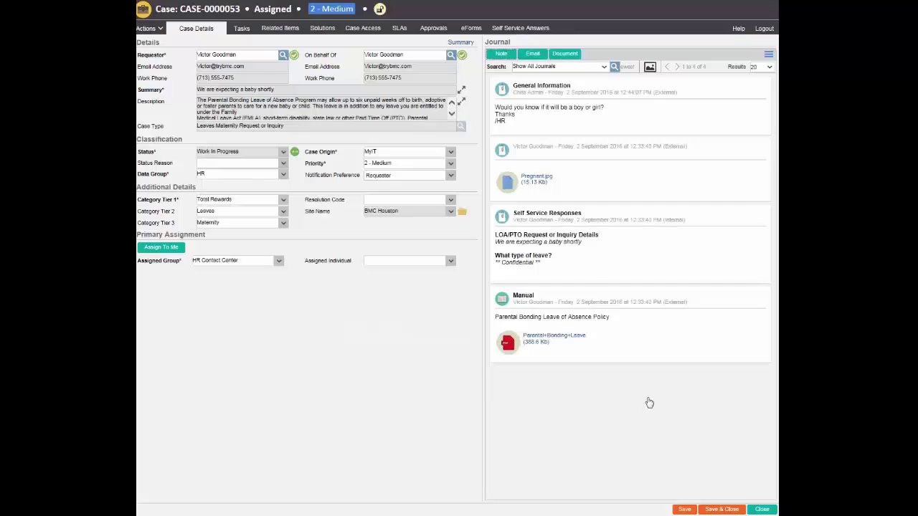
pyautogui.click(681, 509)
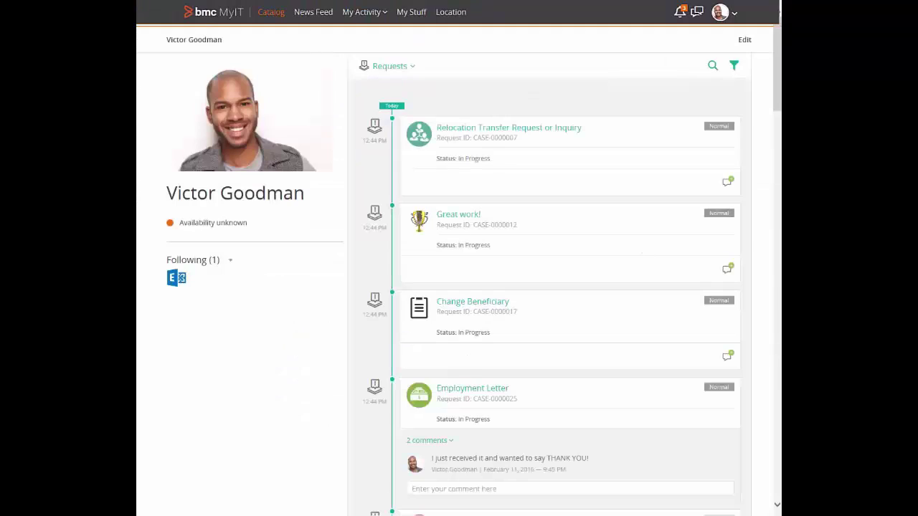
# Comment on the baby request: 'We really don't know, but we are looking forward to being surprised'.
pyautogui.moveTo(778, 48); pyautogui.dragTo(780, 178)
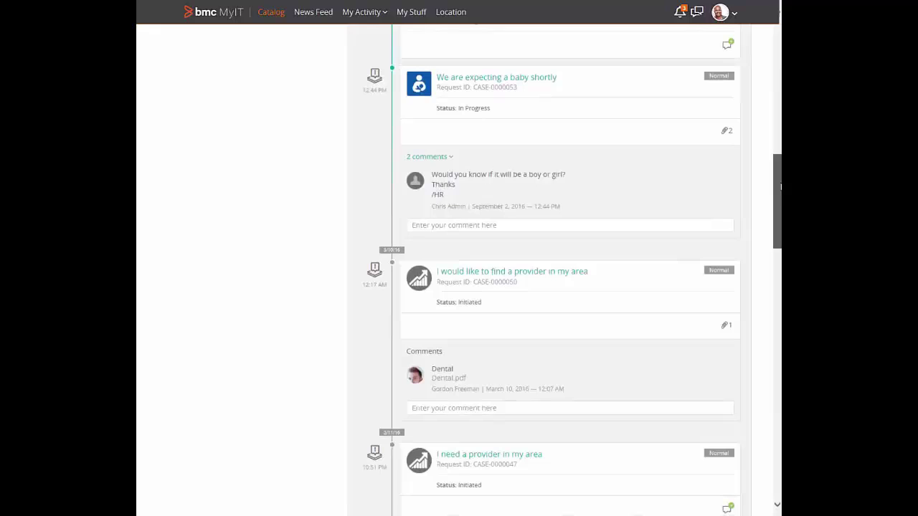
pyautogui.click(473, 225)
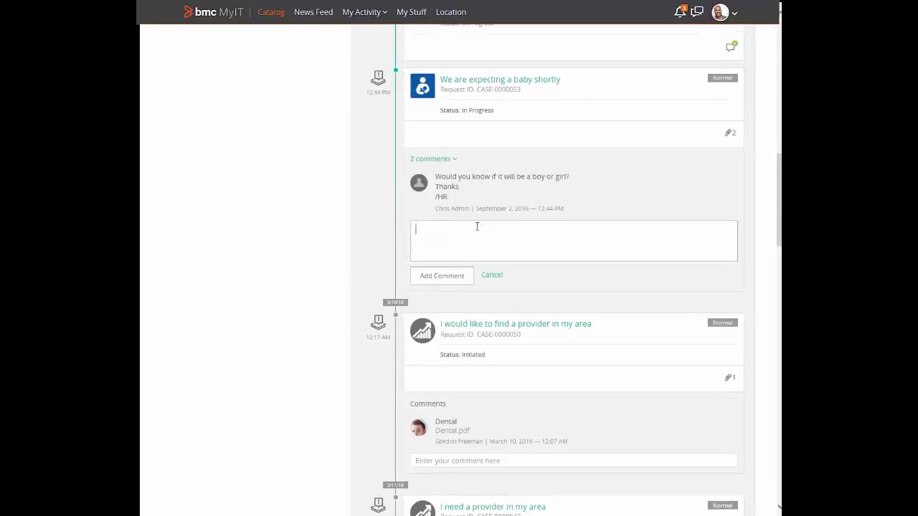
pyautogui.write('W')
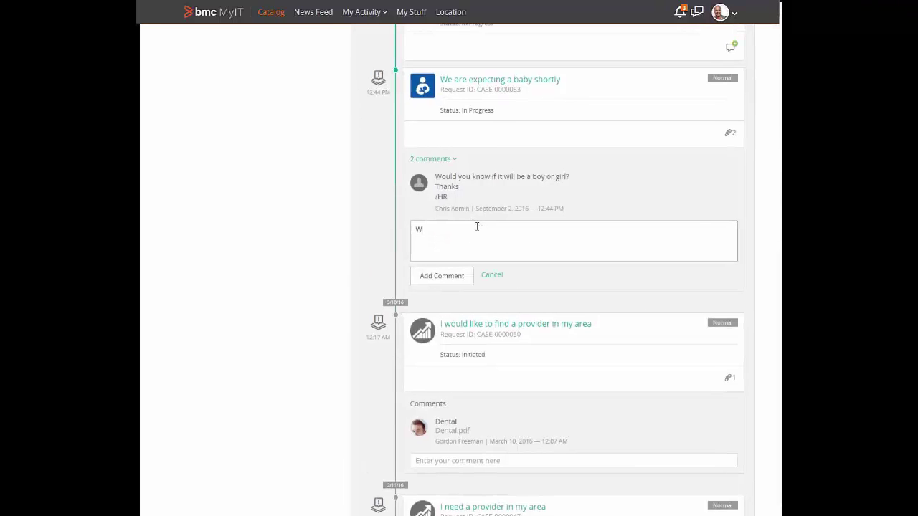
pyautogui.write("e really don't know, but we are looking forward to being surprised.")
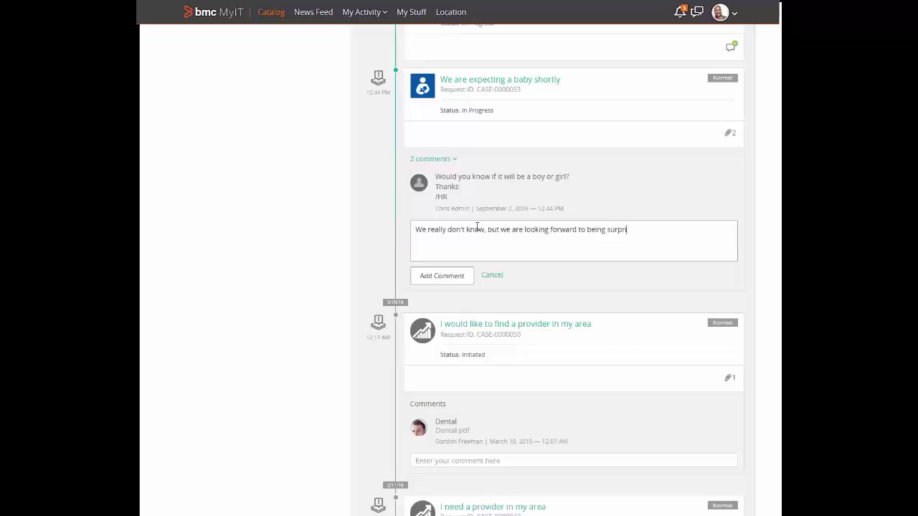
pyautogui.click(459, 274)
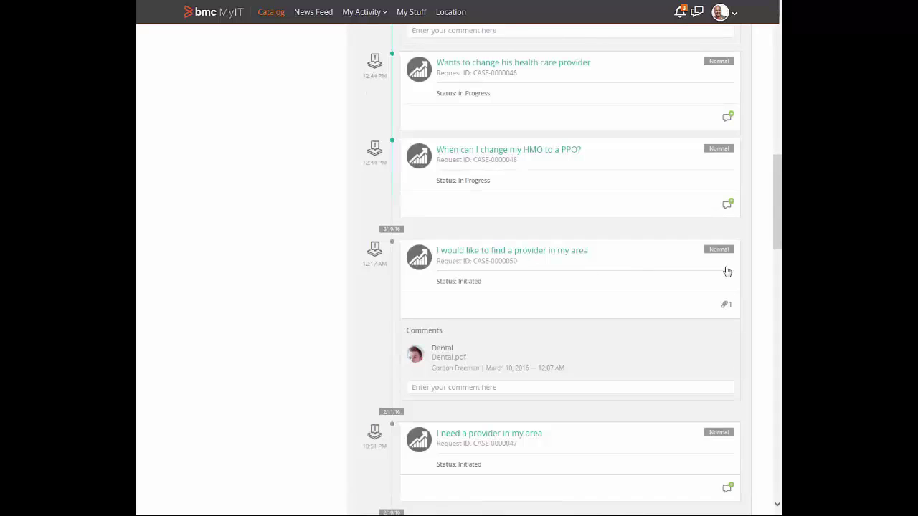
pyautogui.moveTo(780, 239); pyautogui.dragTo(780, 93)
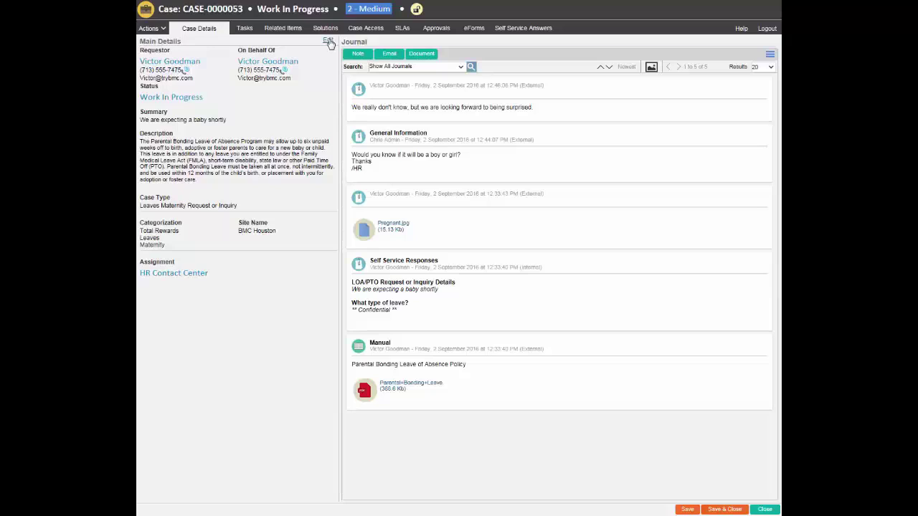
pyautogui.click(198, 100)
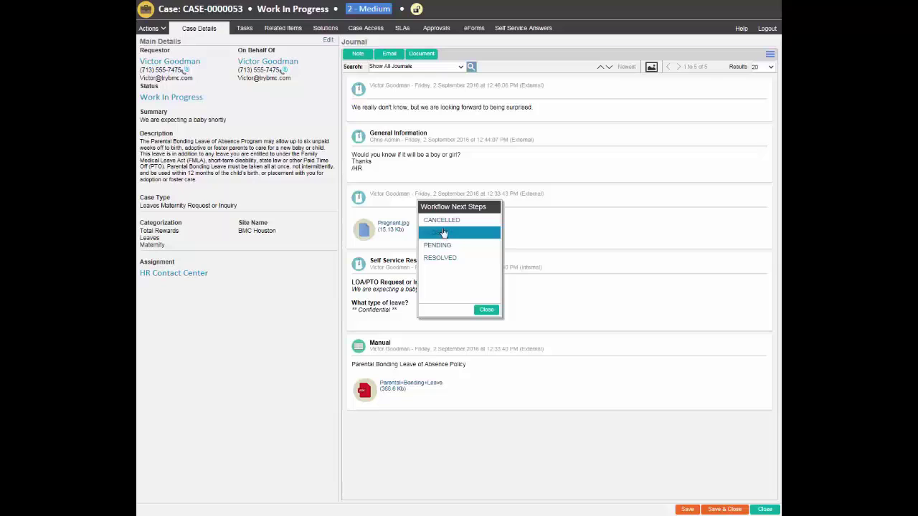
pyautogui.click(442, 259)
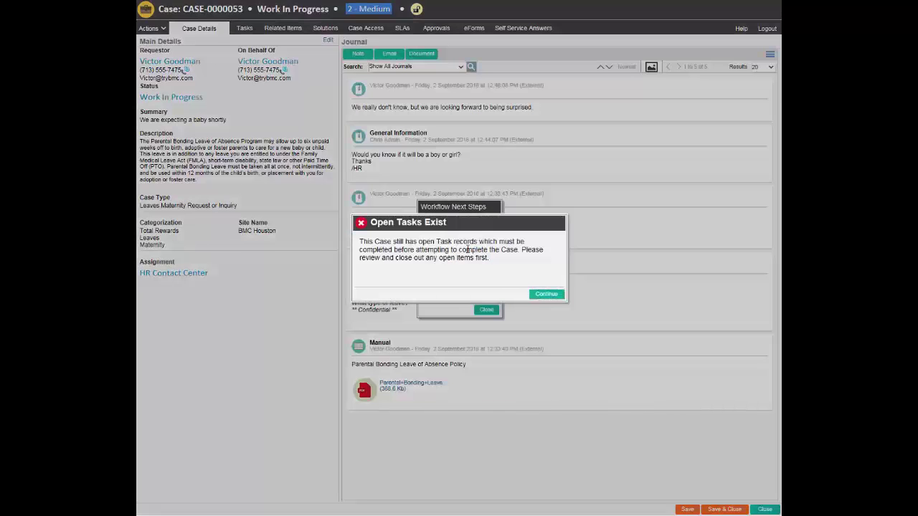
pyautogui.click(546, 294)
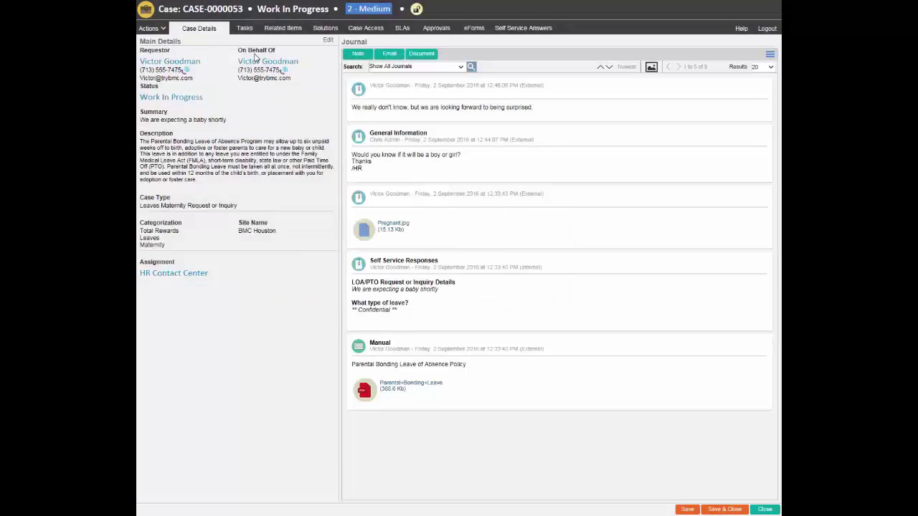
# Open the LOA/PTO Request task from the case's task list and enter the employee's name.
pyautogui.click(244, 29)
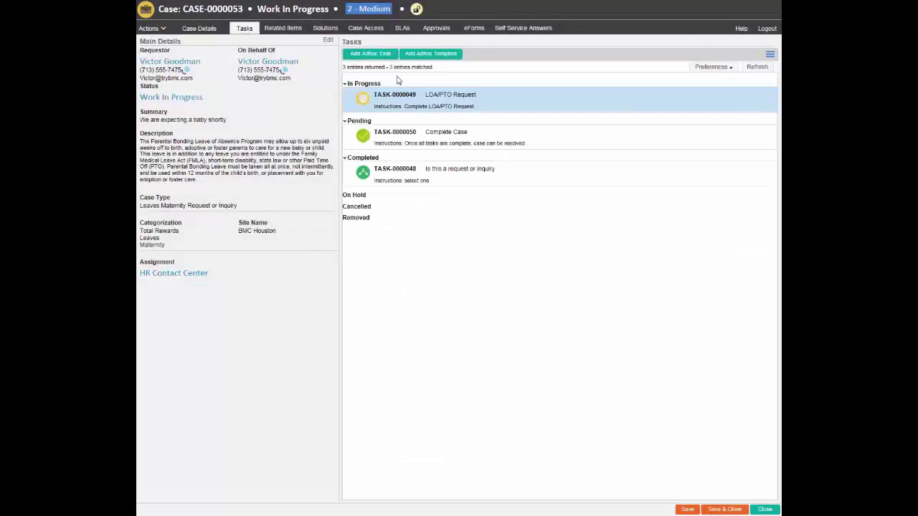
pyautogui.click(446, 101)
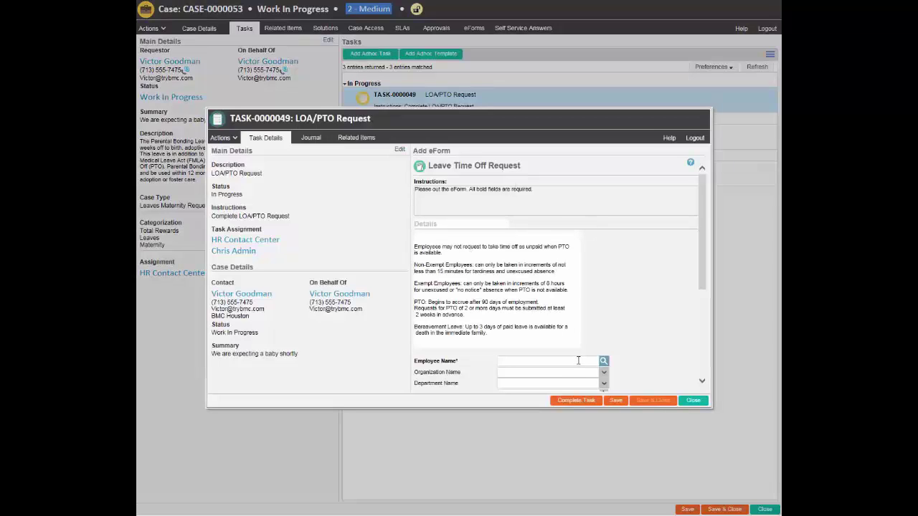
pyautogui.moveTo(703, 278); pyautogui.dragTo(702, 372)
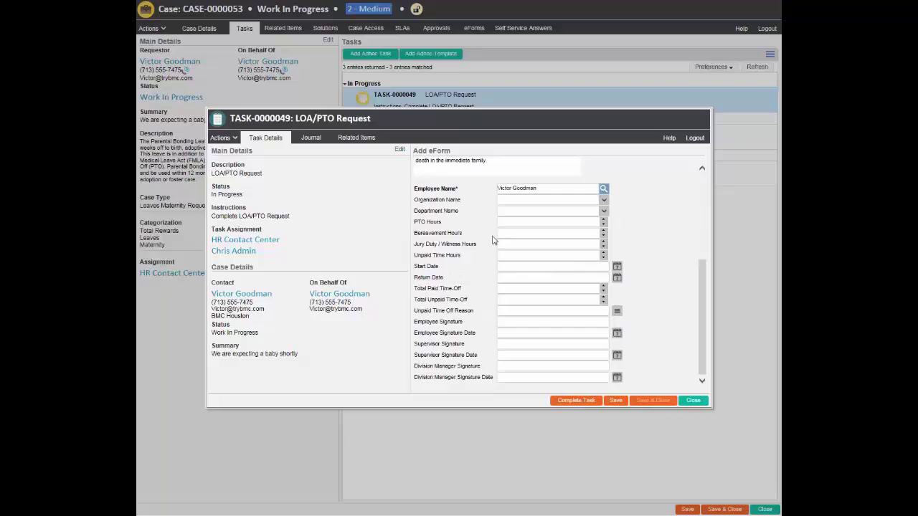
# Set start date 10/1/2016 and return date 10/31/2016, then complete and close the task.
pyautogui.click(617, 267)
pyautogui.click(631, 283)
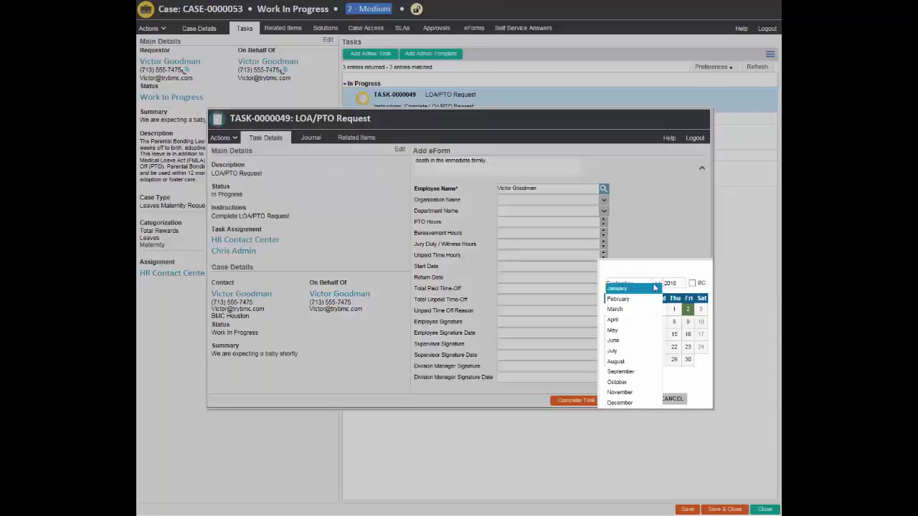
pyautogui.click(617, 382)
pyautogui.click(700, 309)
pyautogui.click(638, 399)
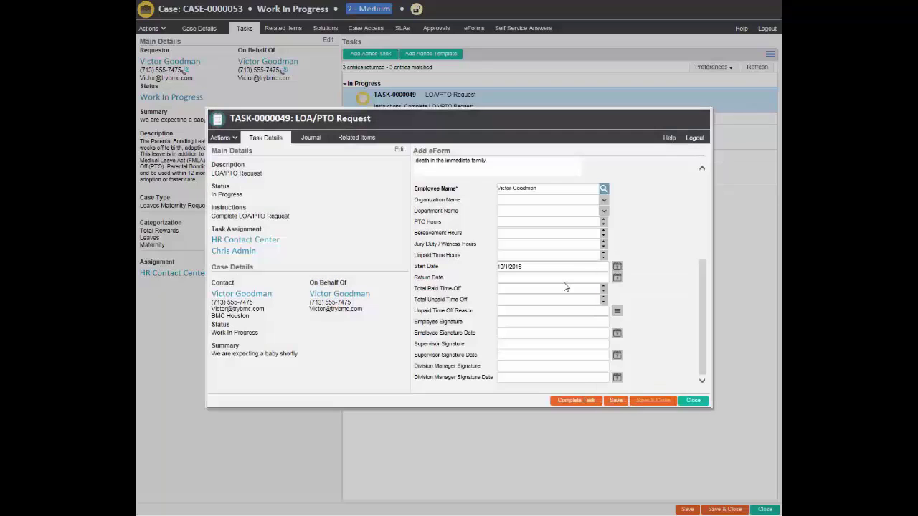
pyautogui.click(616, 278)
pyautogui.click(631, 283)
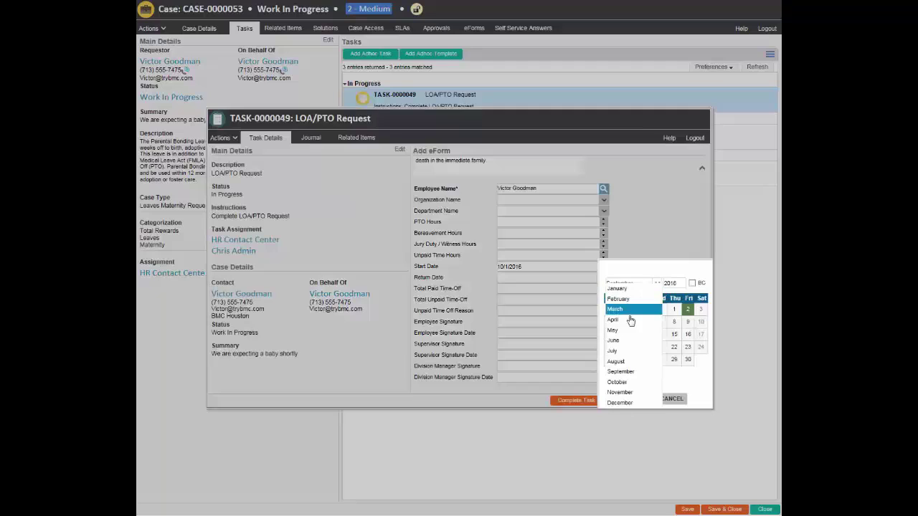
pyautogui.click(617, 382)
pyautogui.click(628, 372)
pyautogui.click(637, 399)
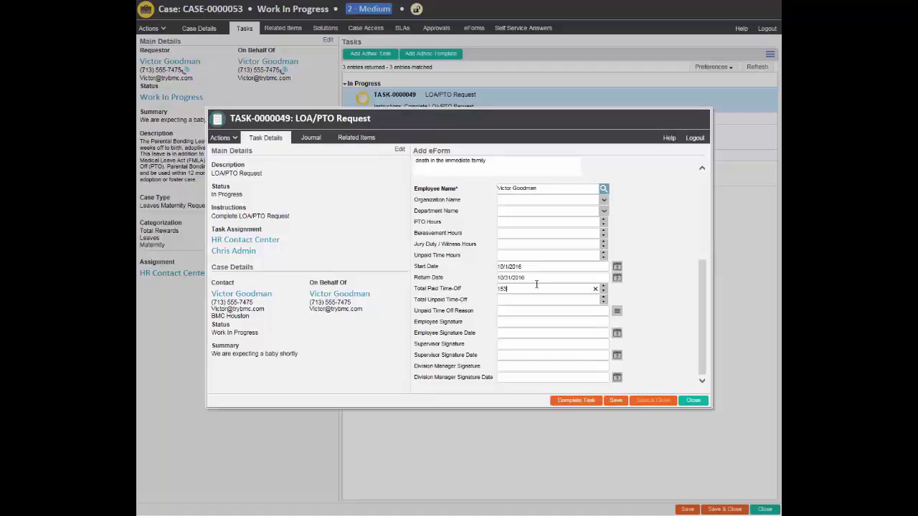
pyautogui.click(588, 402)
pyautogui.click(689, 400)
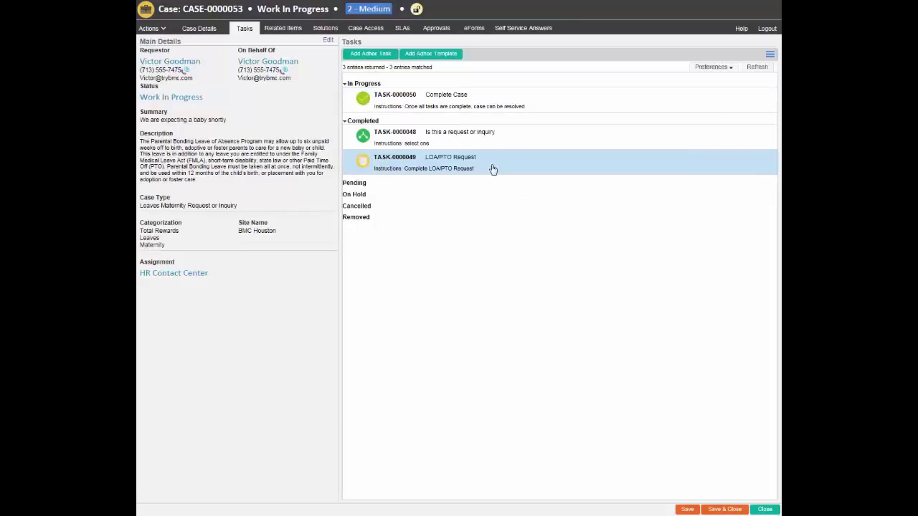
# Complete TASK-0000050 (Complete Case) to resolve the case, then close the case.
pyautogui.click(449, 104)
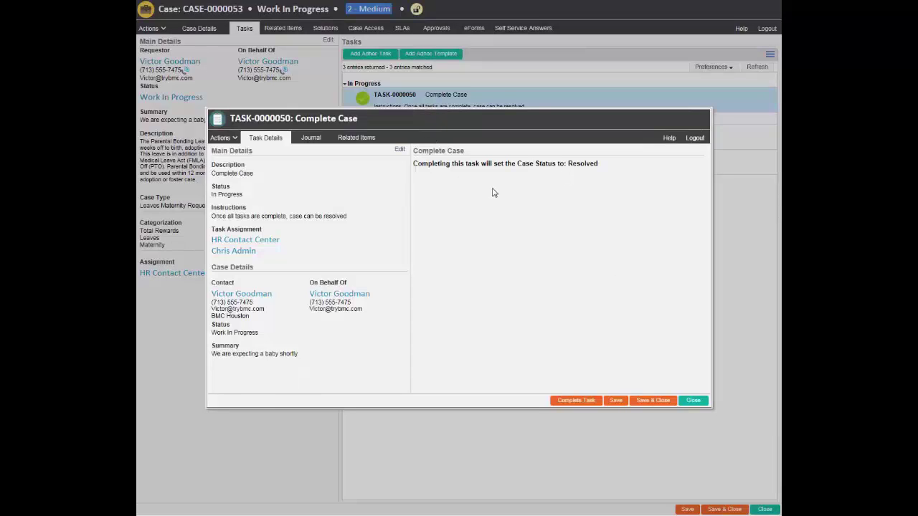
pyautogui.click(594, 405)
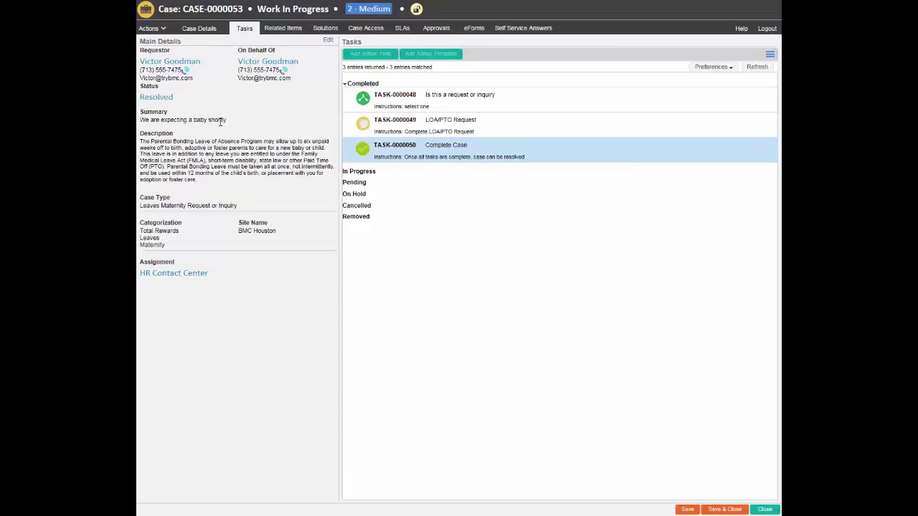
pyautogui.click(764, 509)
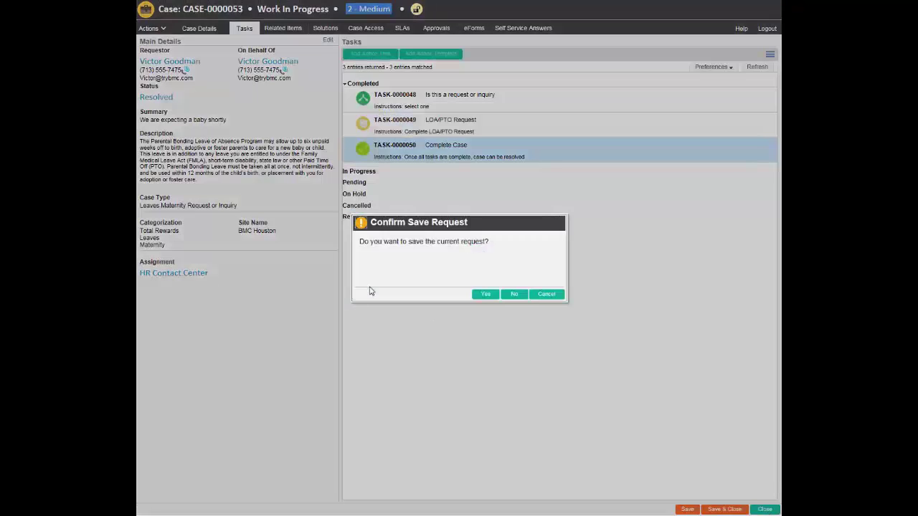